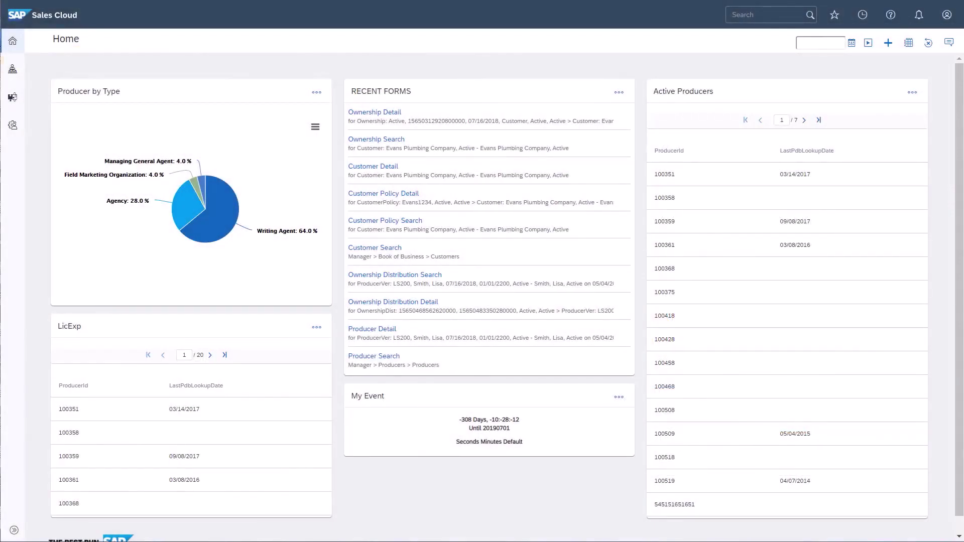
Step: Search Book of Business for customer Evans Plumbing Company and open its detail record
click(13, 70)
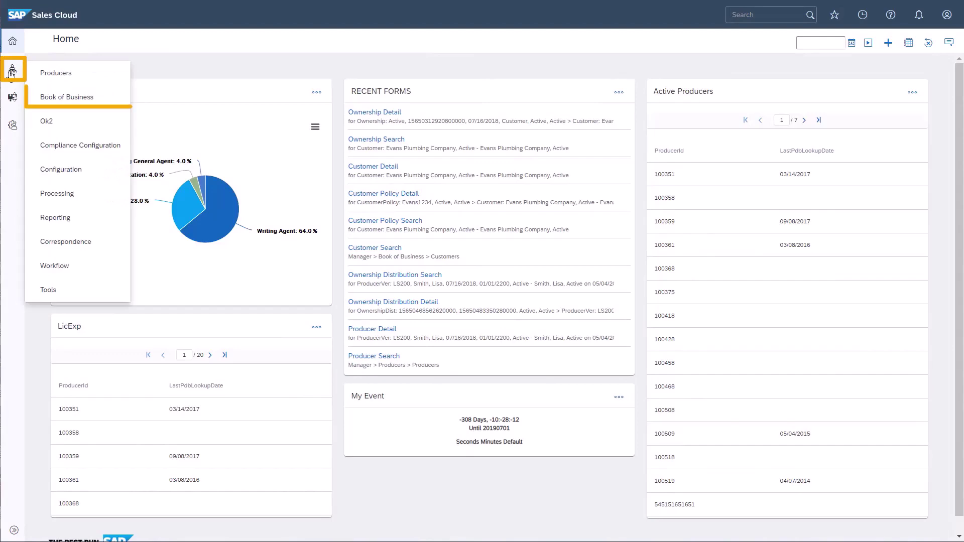
click(67, 97)
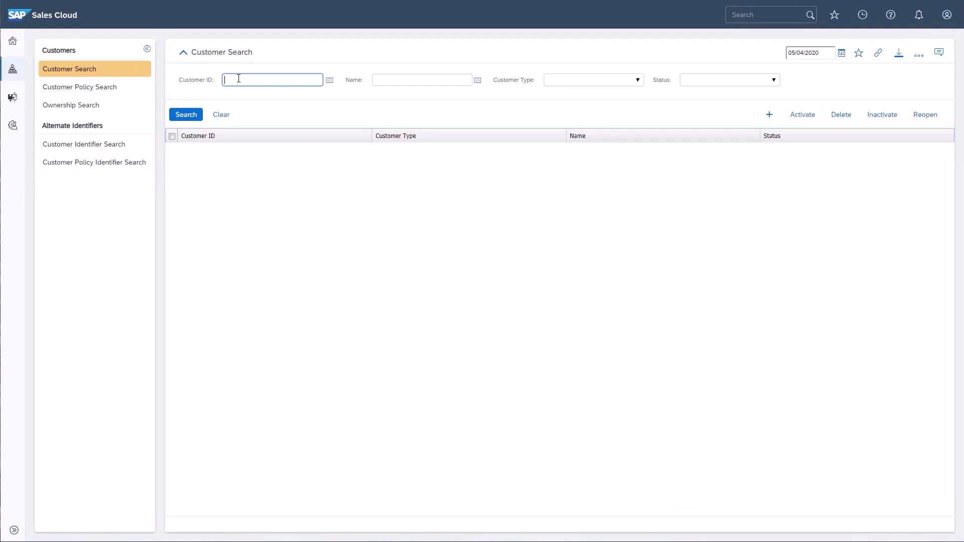
text(e)
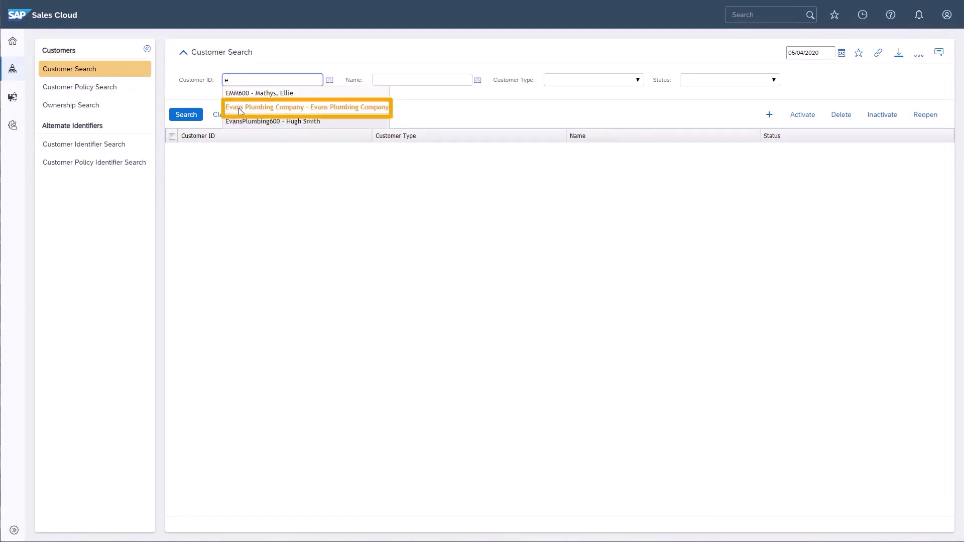
click(240, 107)
click(186, 114)
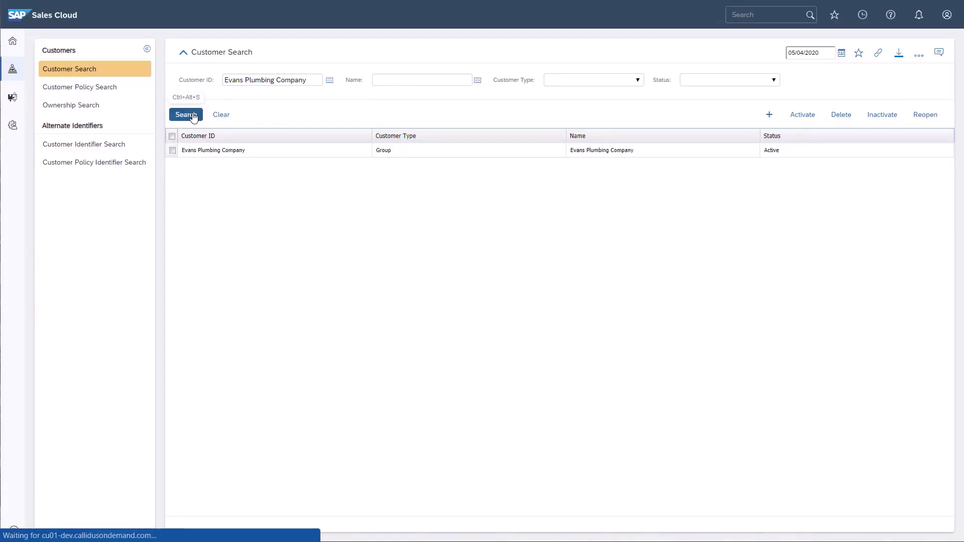
click(213, 150)
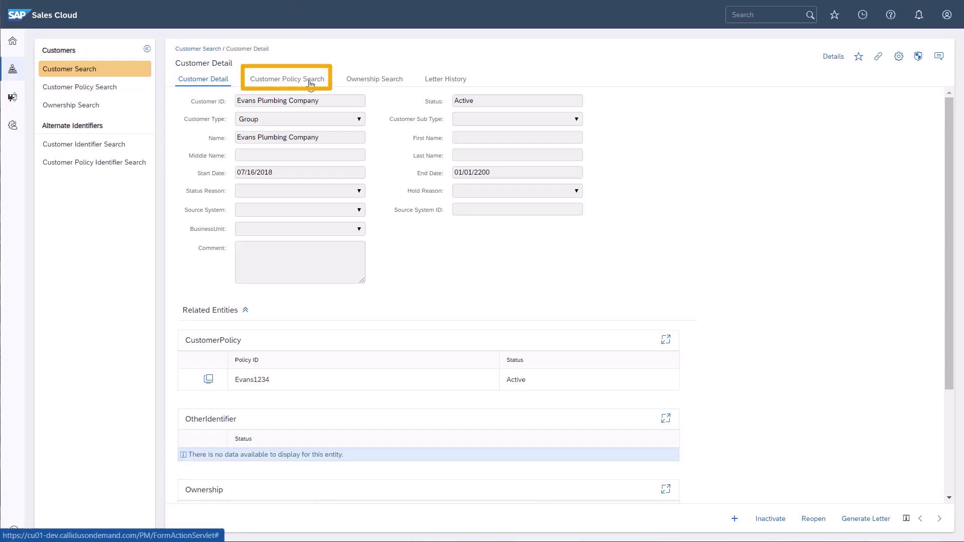
Step: Search Evans Plumbing Company's policies for policy ID Evans1234 and open its detail
click(311, 81)
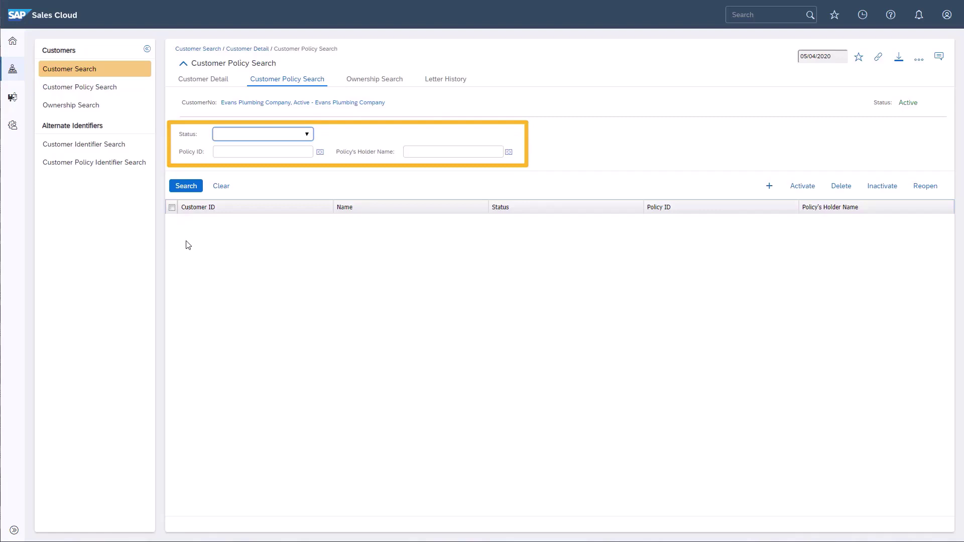
click(255, 153)
text(e)
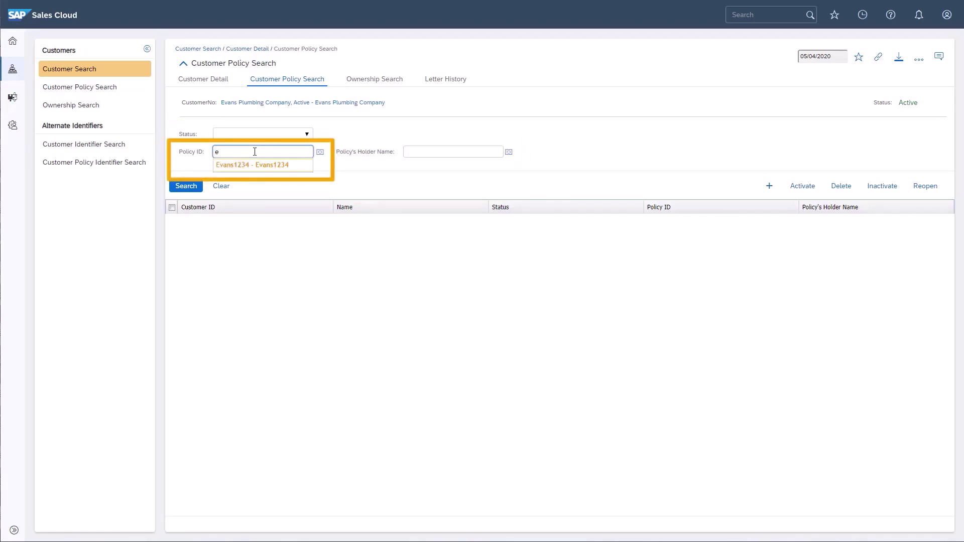
click(252, 165)
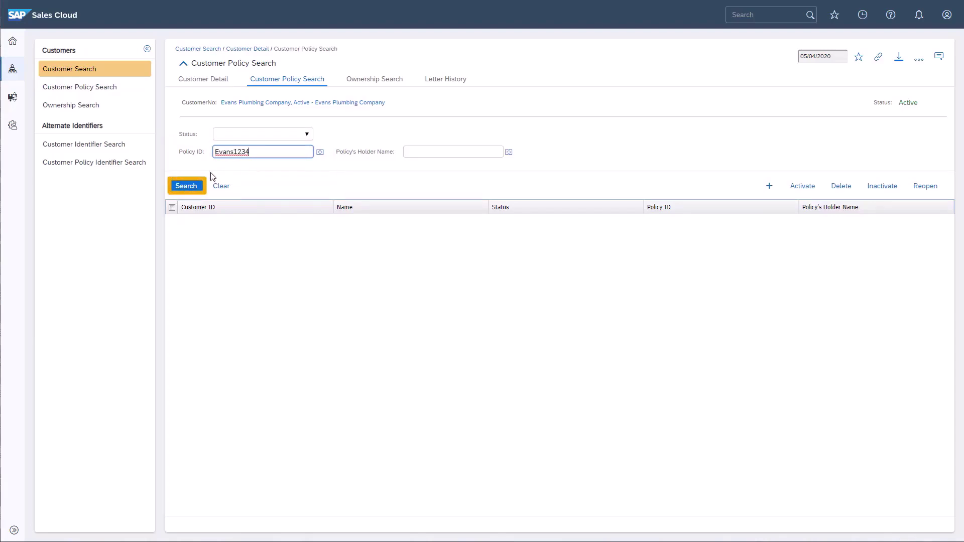
click(186, 185)
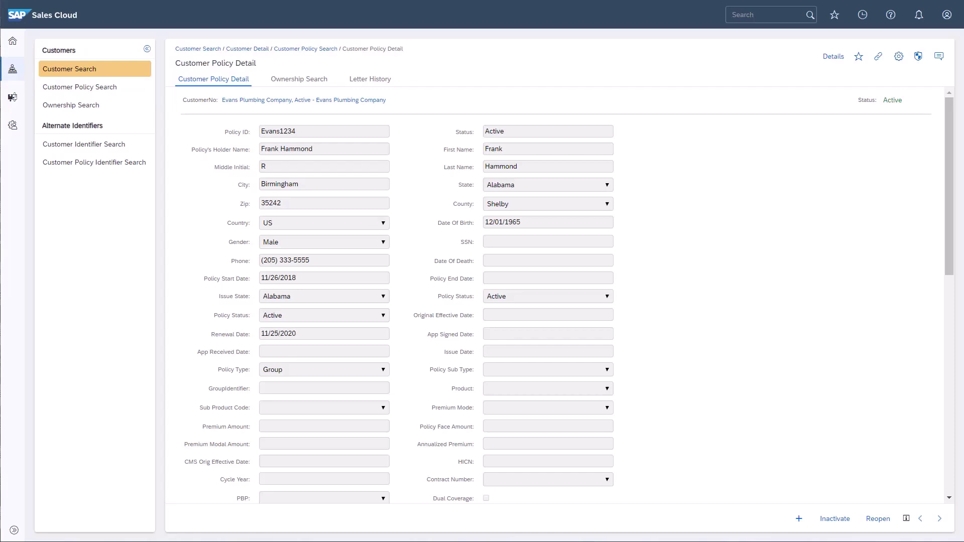
Step: Search Evans Plumbing Company's ownership records and open the Producer Ownership type details
click(247, 49)
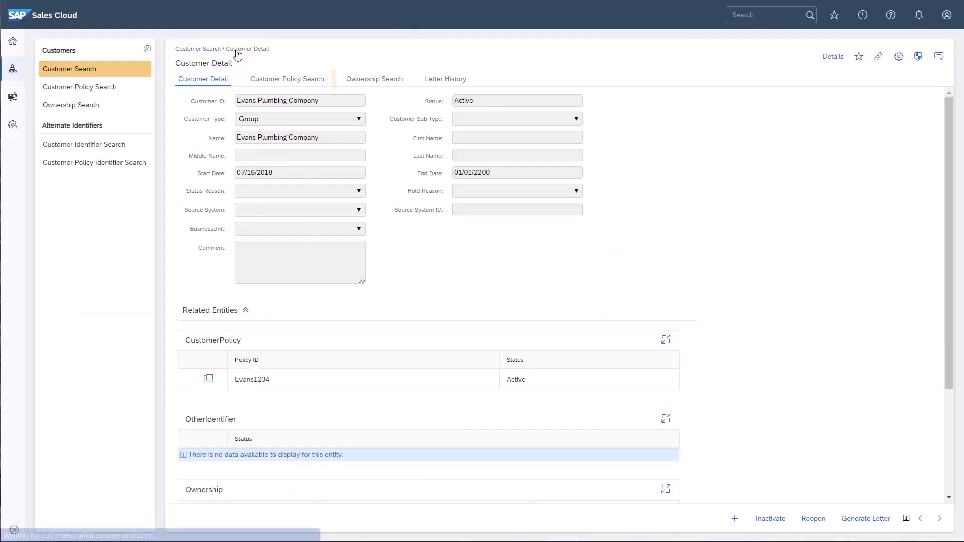
click(374, 78)
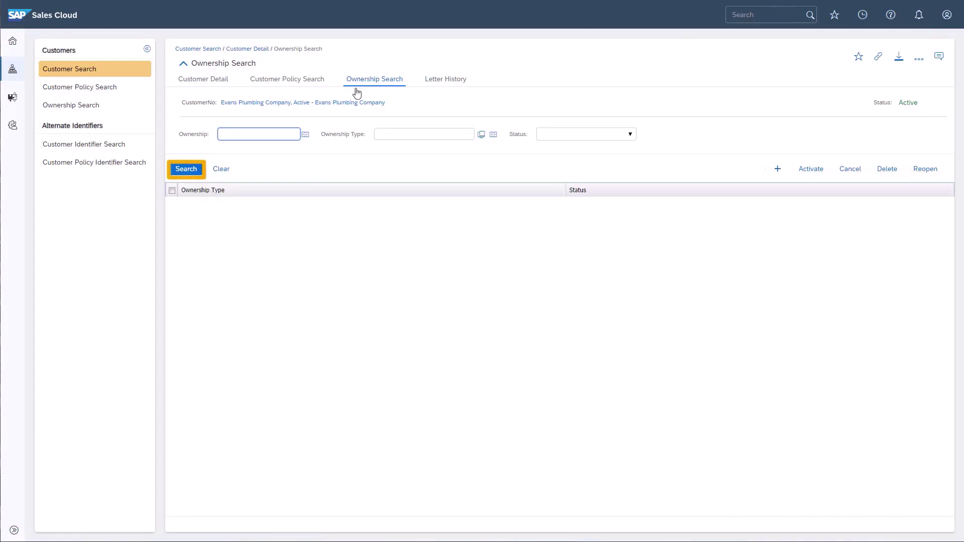
click(186, 169)
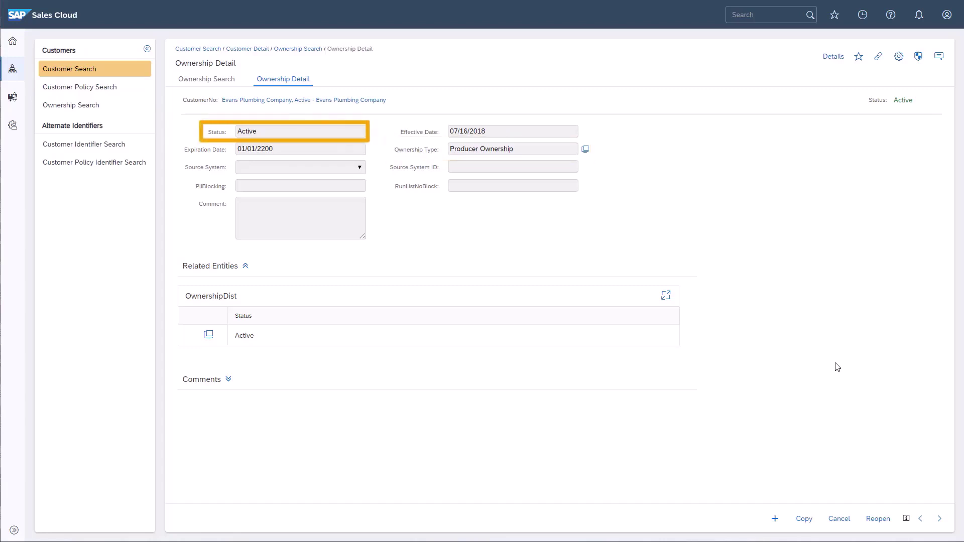
click(878, 519)
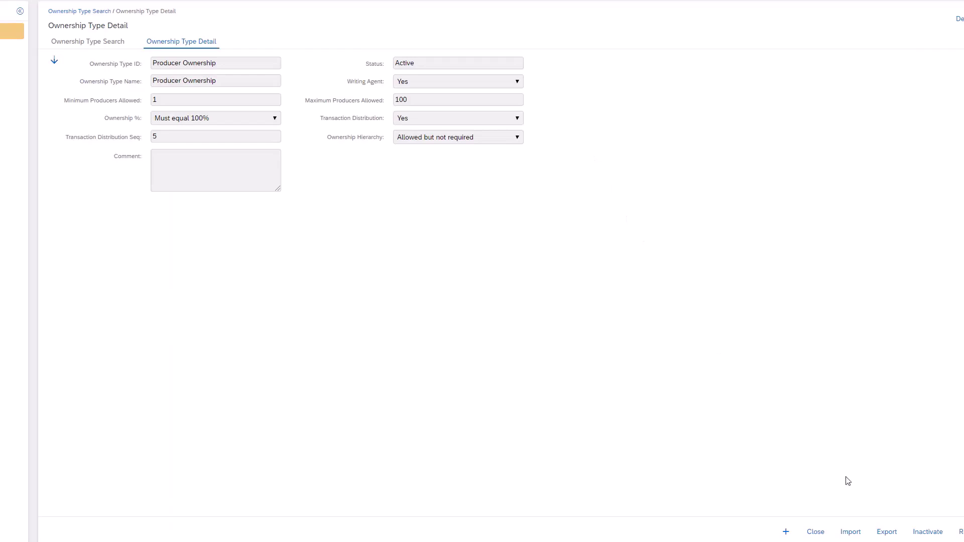
Step: Activate Producer Ownership, keeping Must equal 100%, distribution Yes, and the hierarchy setting unchanged
click(954, 533)
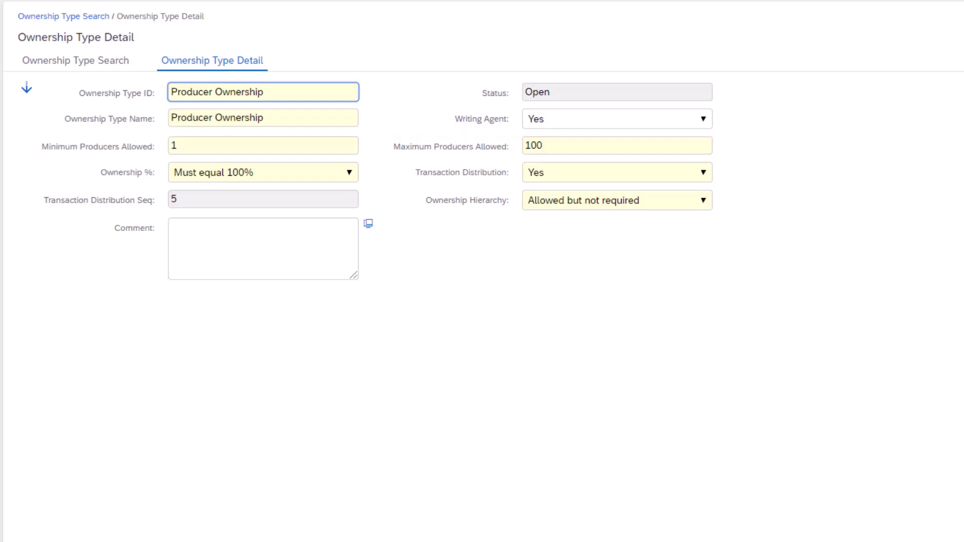
click(349, 172)
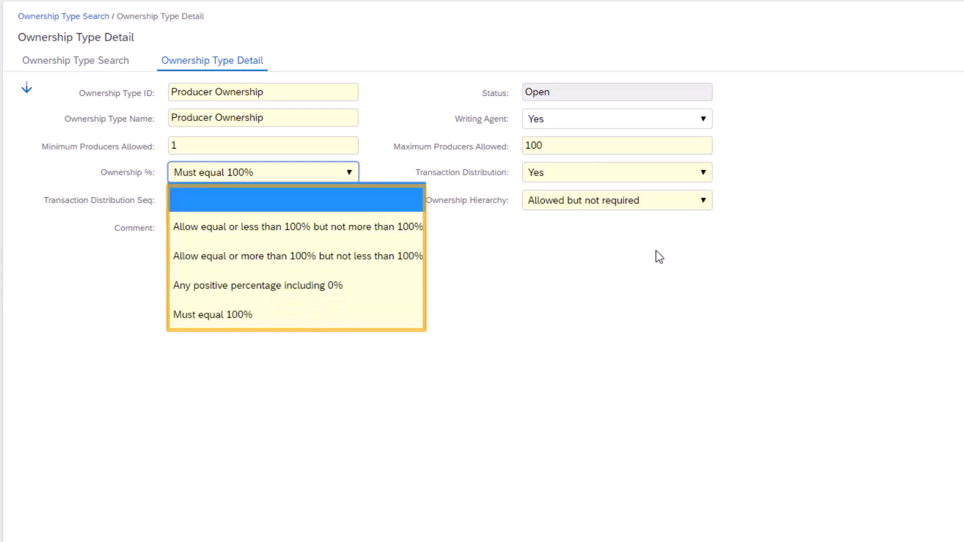
click(763, 186)
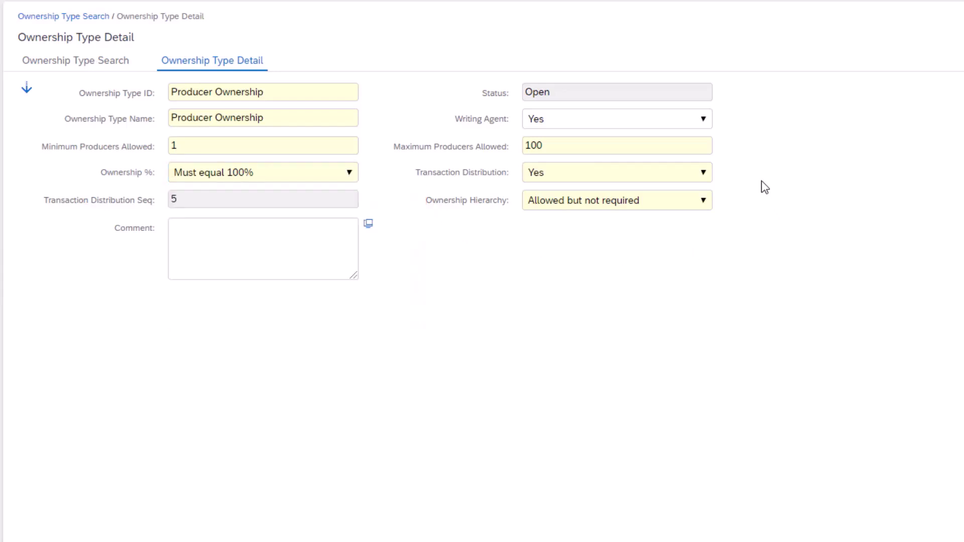
click(704, 172)
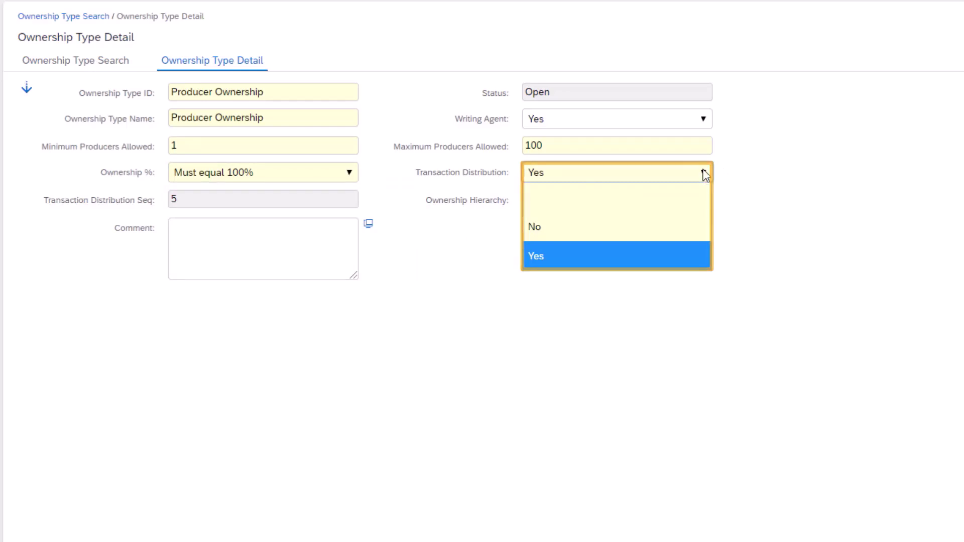
click(728, 175)
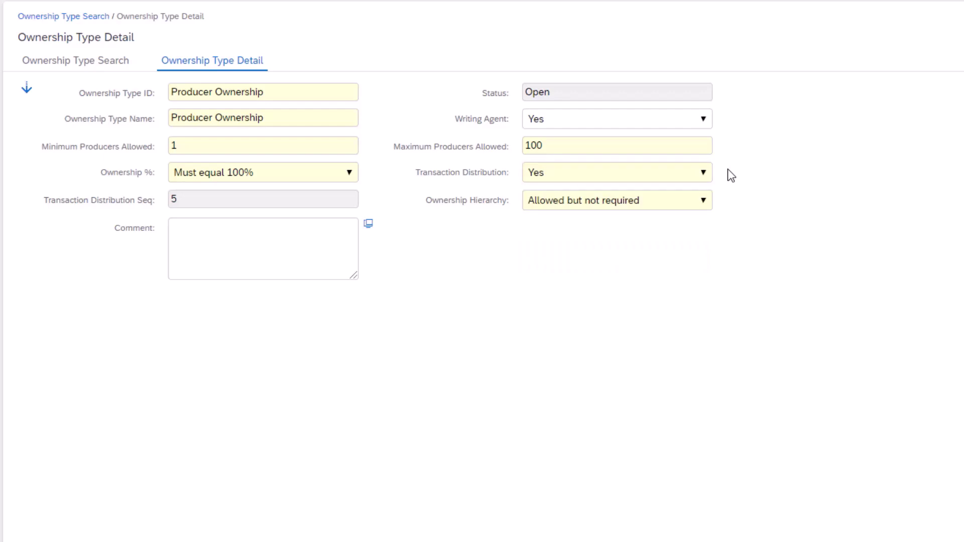
click(706, 202)
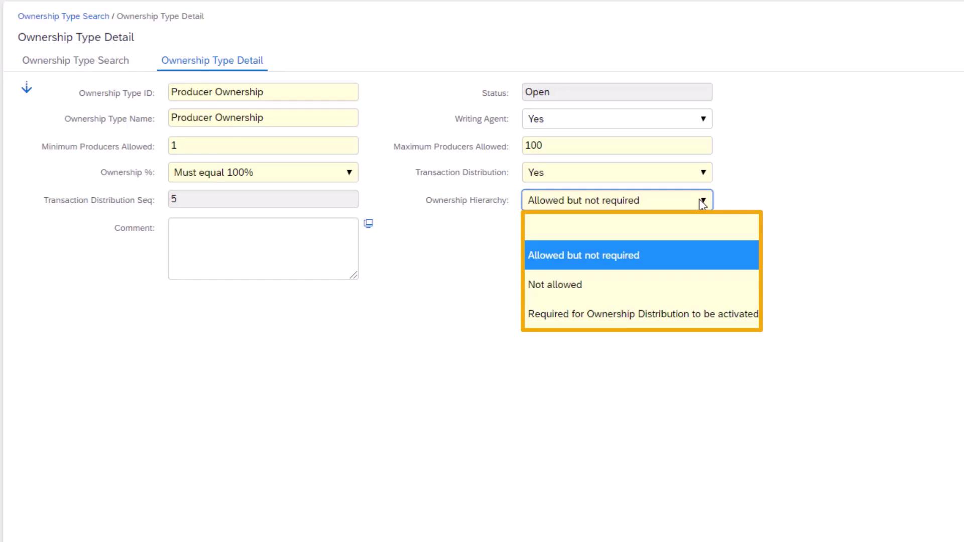
click(786, 203)
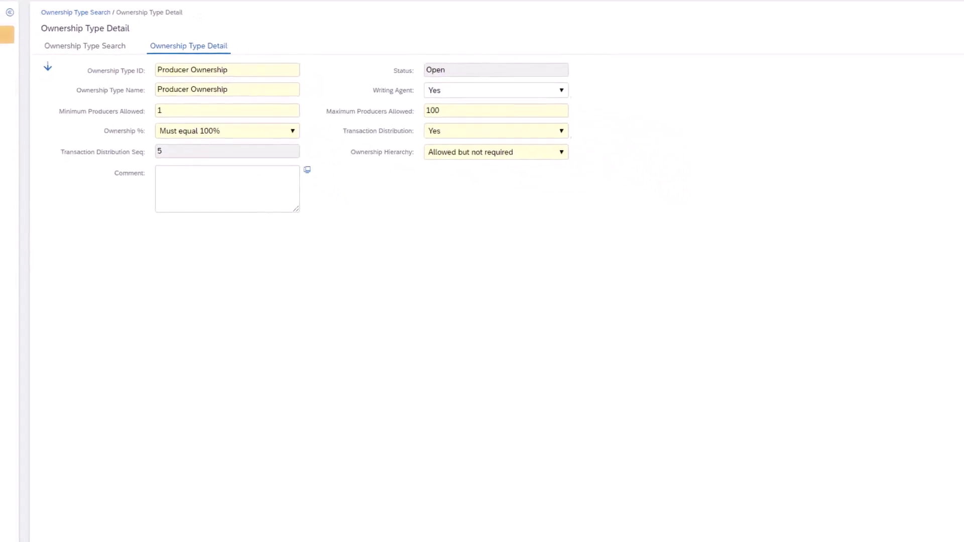
click(927, 535)
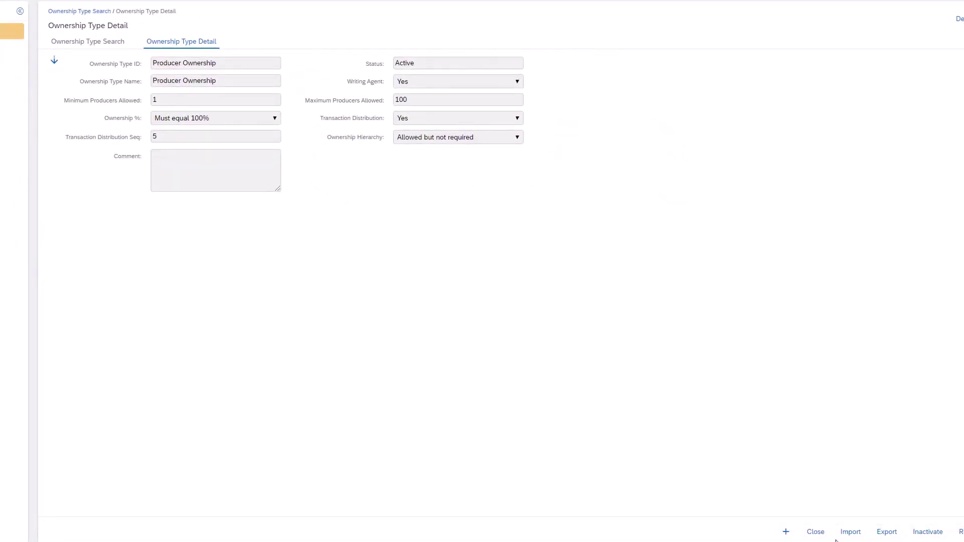
Step: Rerun Evans Plumbing Company's ownership search and open its producer distribution record
click(816, 532)
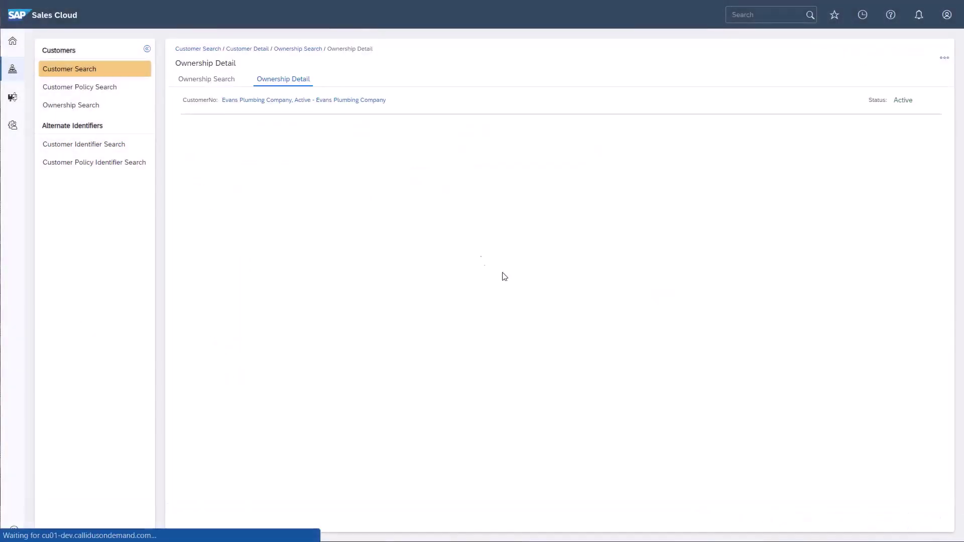
click(247, 49)
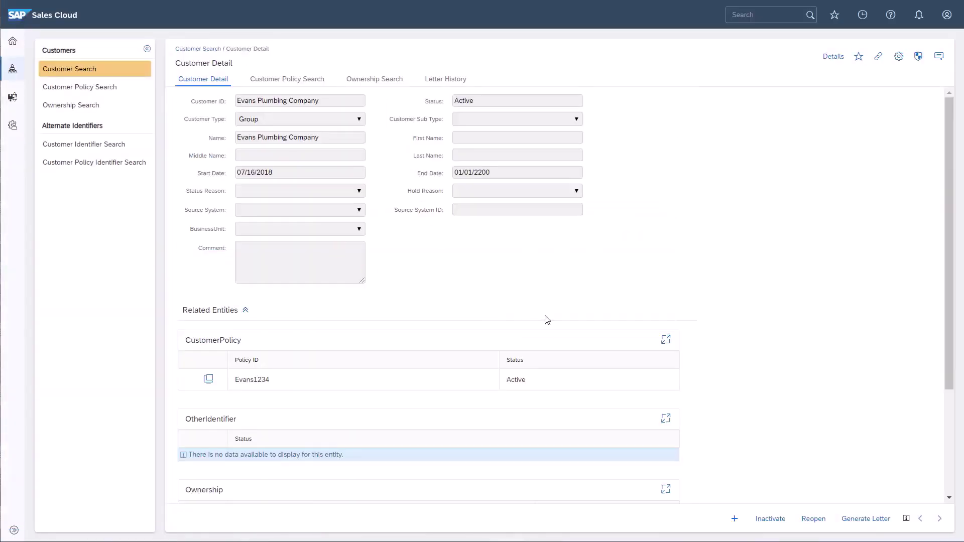
scroll(708, 324, down, 5)
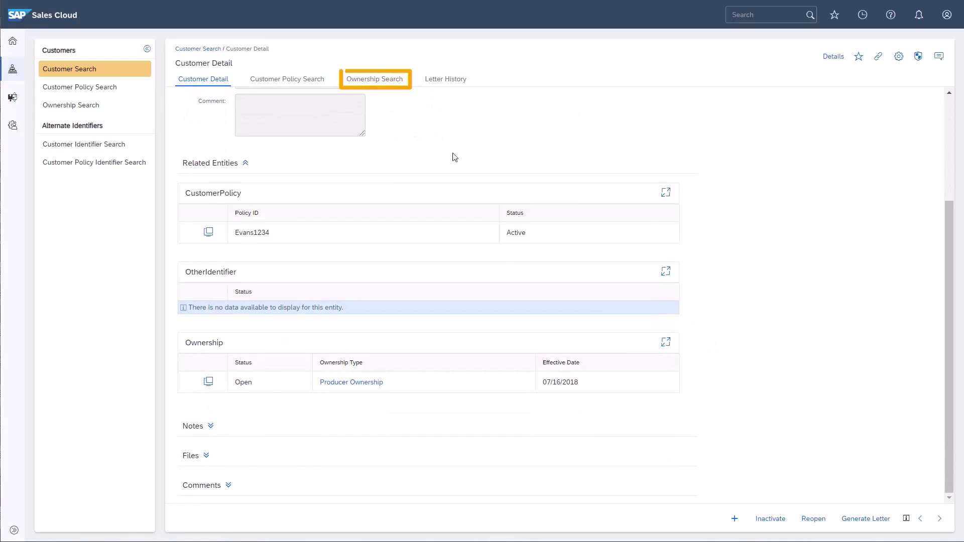
click(396, 80)
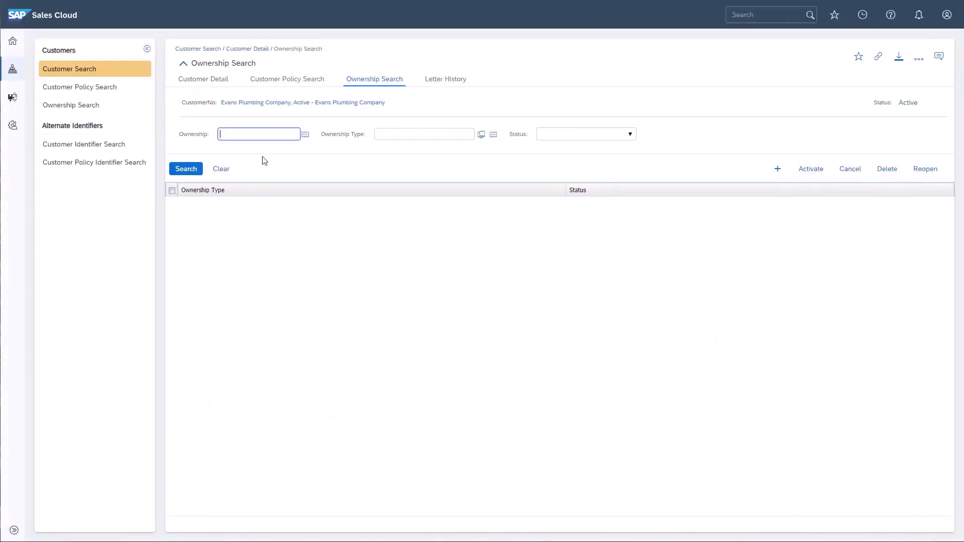
click(192, 169)
click(227, 212)
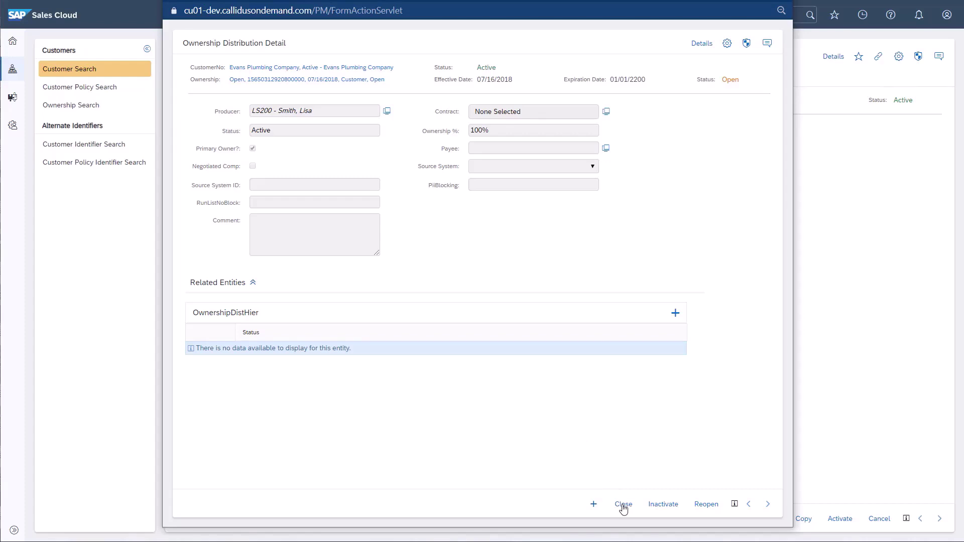
Step: Find producer Lisa Smith by first and last name and open her record
click(624, 505)
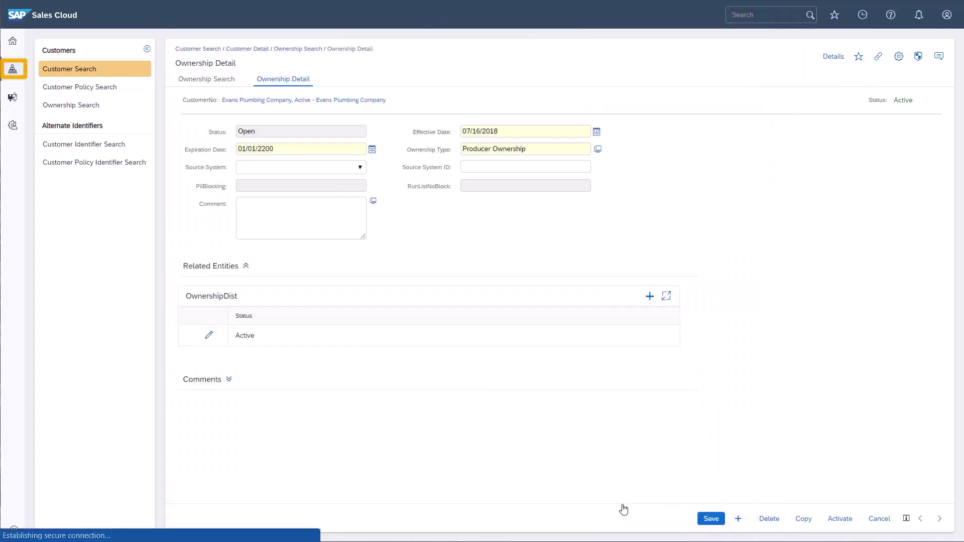
click(13, 69)
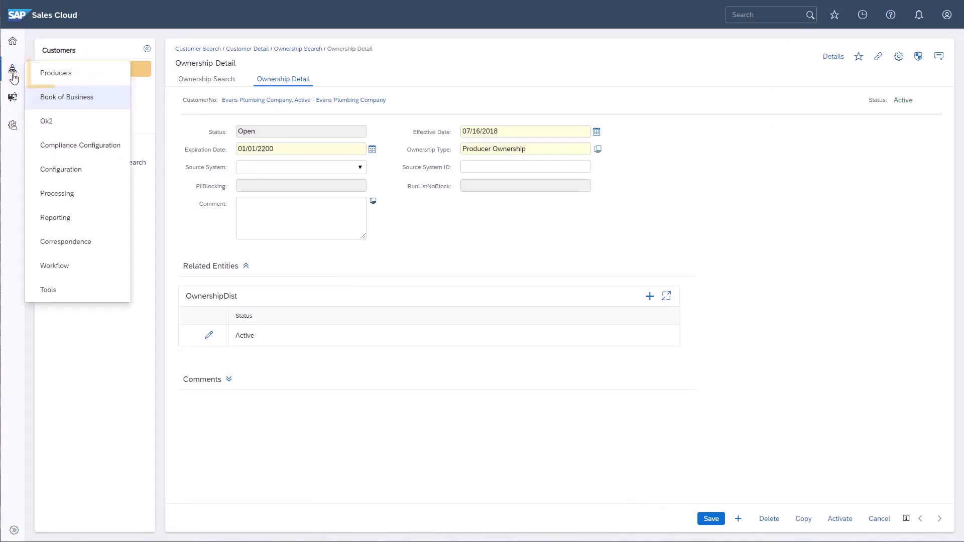
click(56, 72)
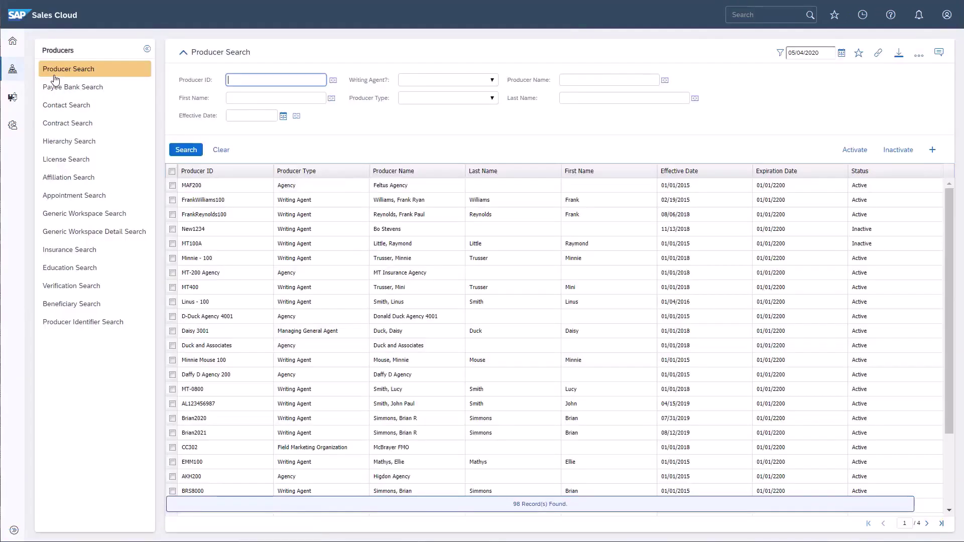
text(Lisa)
click(243, 163)
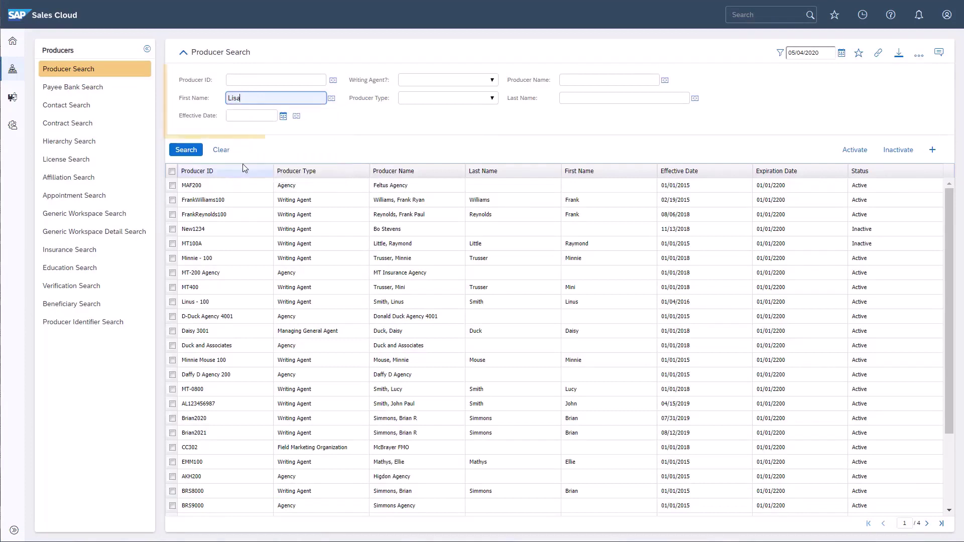
click(623, 98)
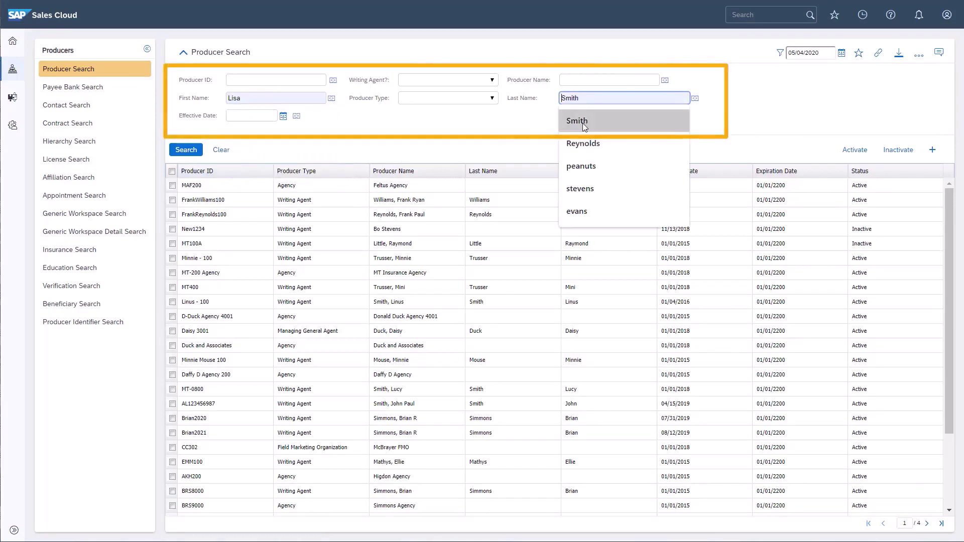
click(585, 122)
click(185, 149)
click(188, 186)
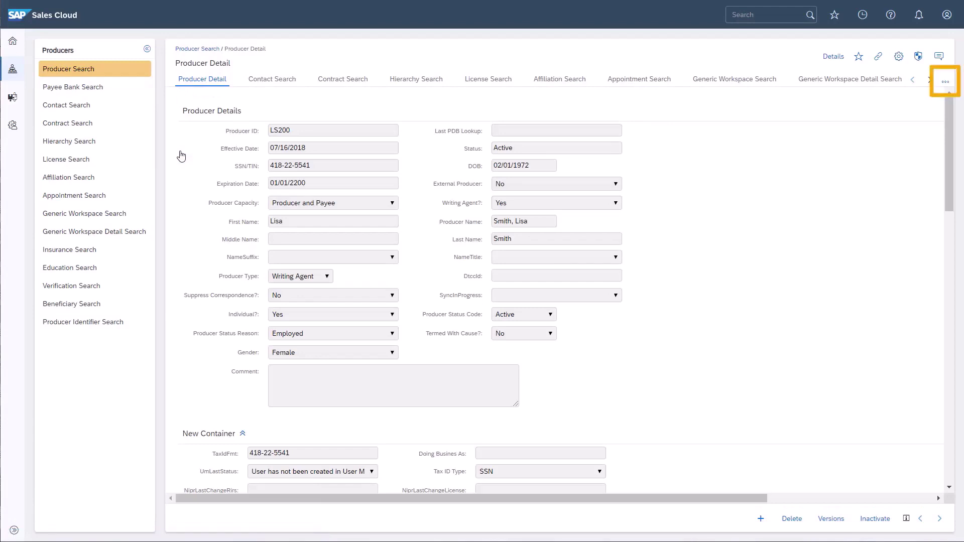
click(945, 83)
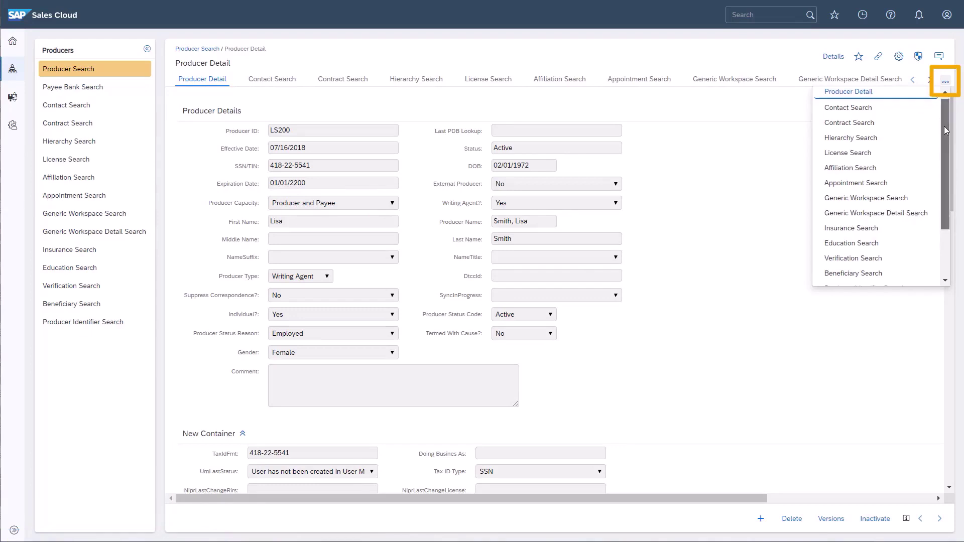
scroll(946, 130, down, 3)
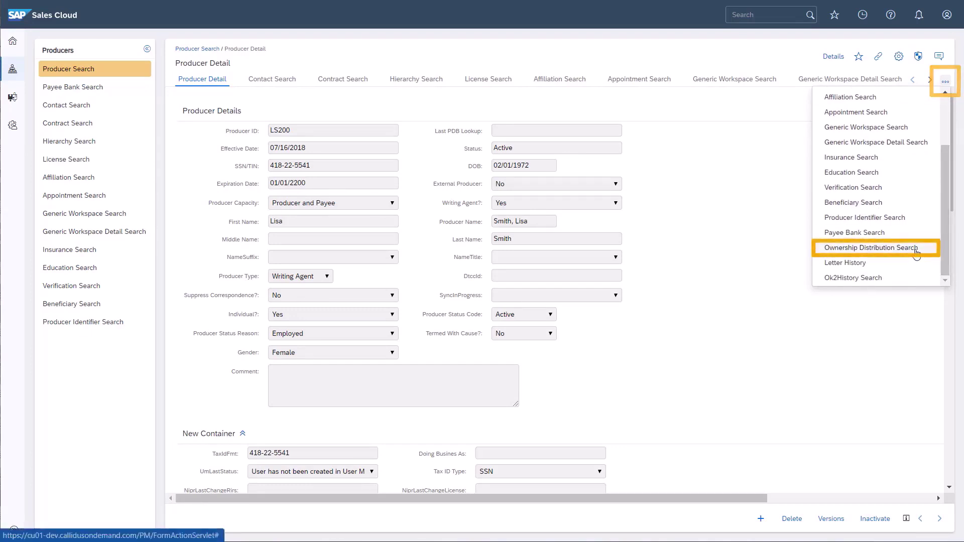
click(872, 248)
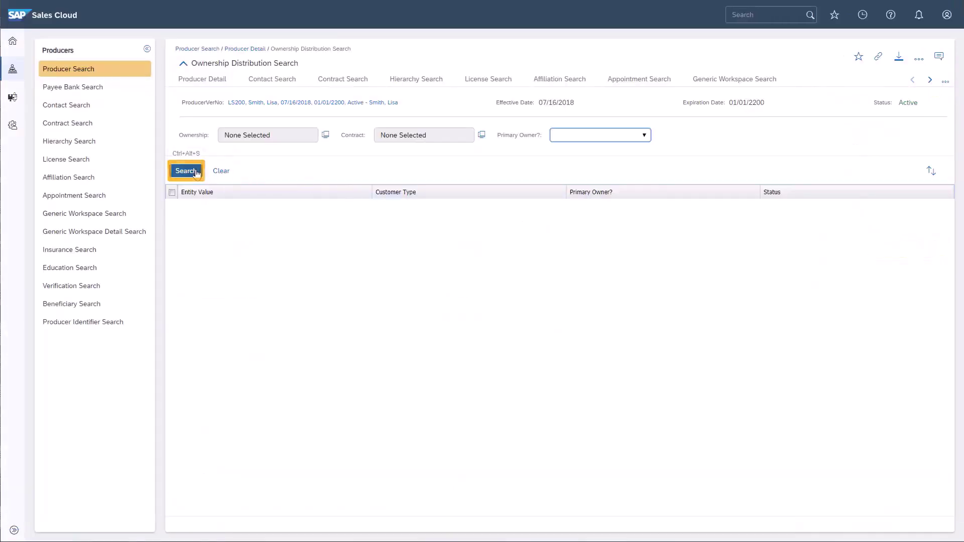
click(186, 171)
click(197, 206)
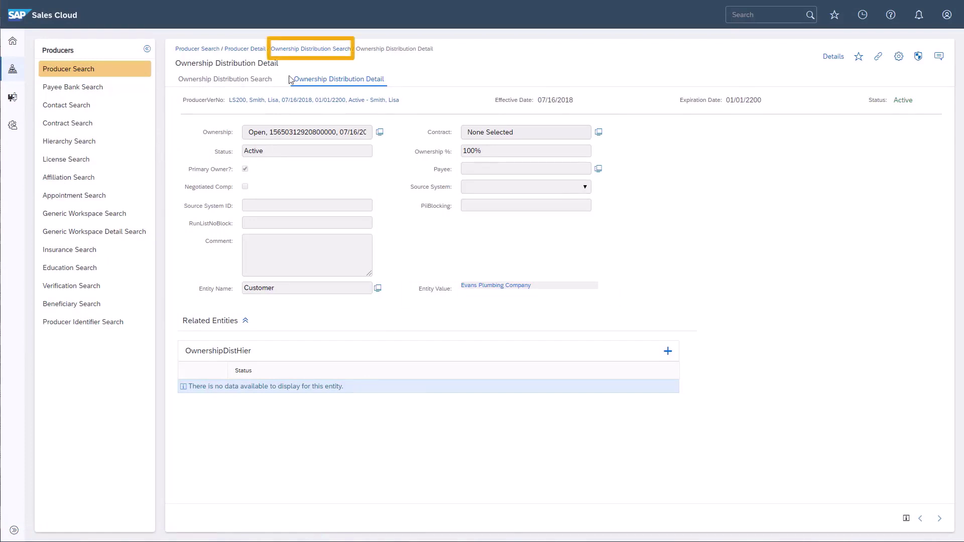
click(311, 48)
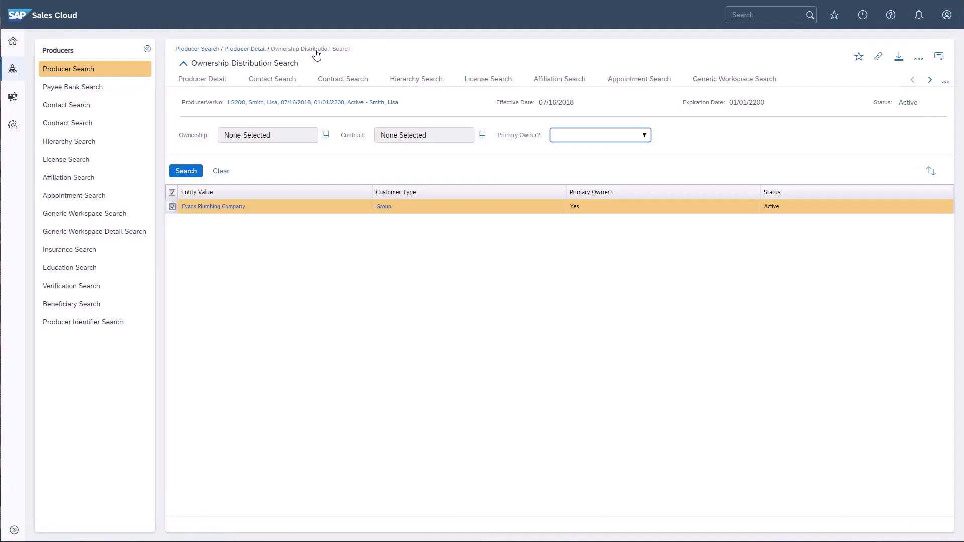